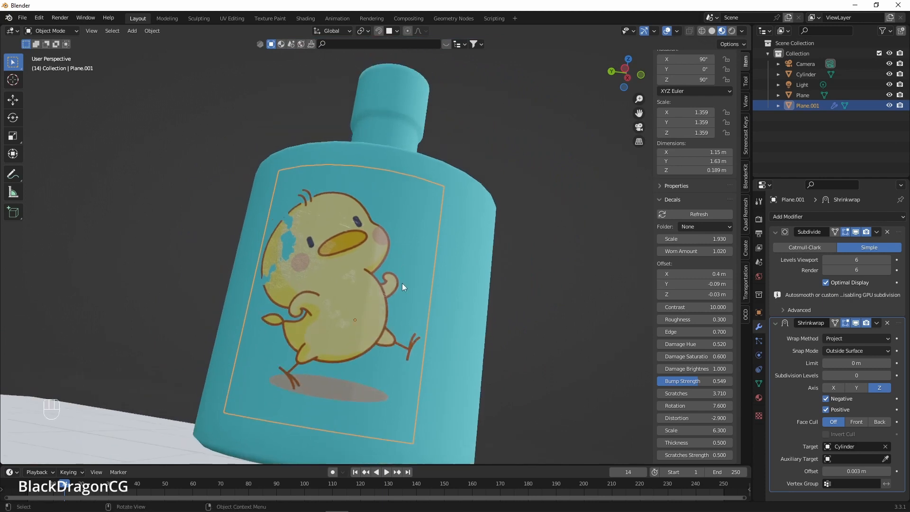
pyautogui.scroll(-1, 433, 240)
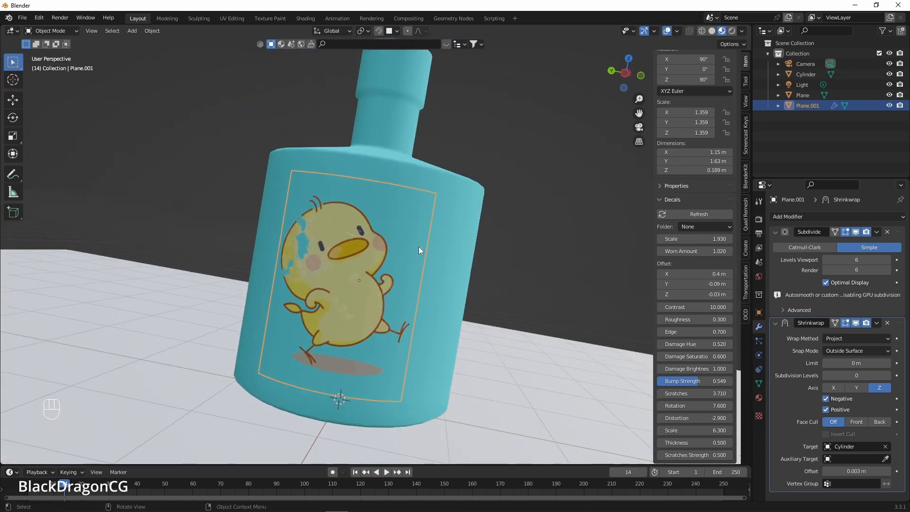
pyautogui.moveTo(409, 313); pyautogui.dragTo(506, 247, button='middle')
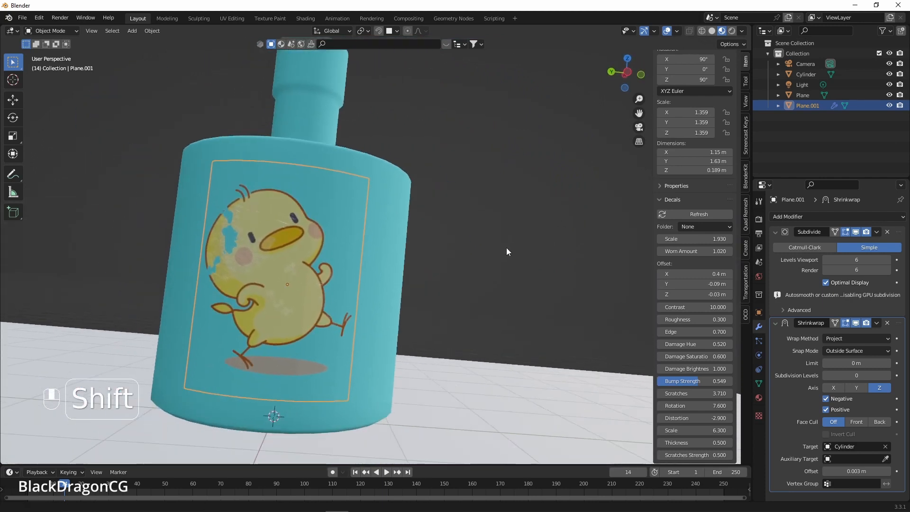
pyautogui.press('KP_0')
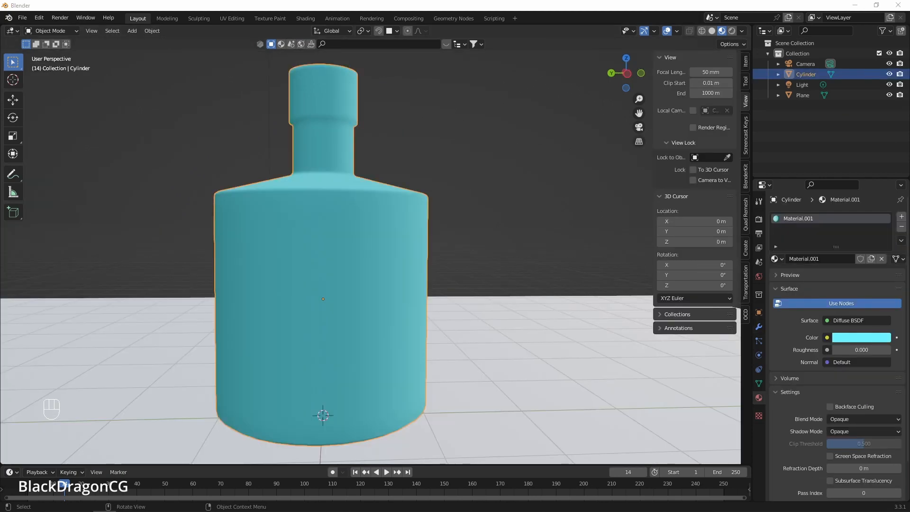
# Open the preferences, clear the add-on search and install the add-on from Import As Decal v2.1.0.zip.
pyautogui.click(93, 17)
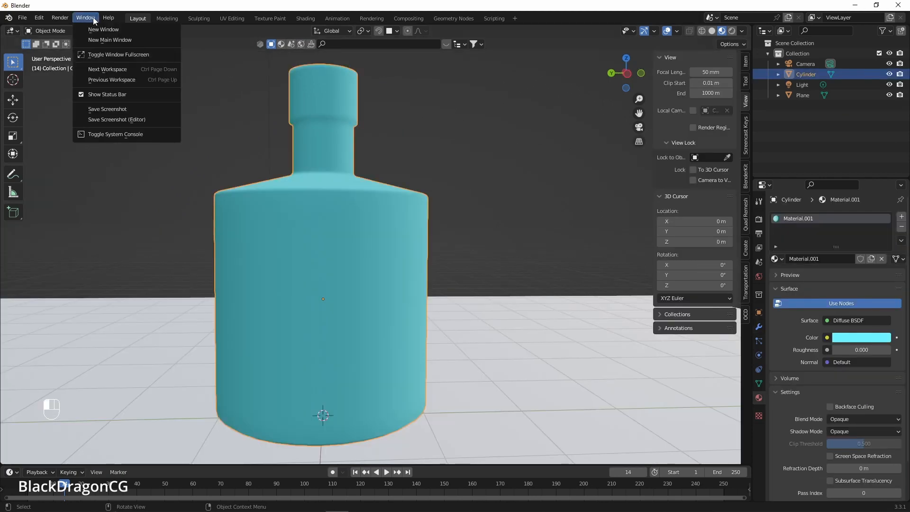
pyautogui.moveTo(50, 23)
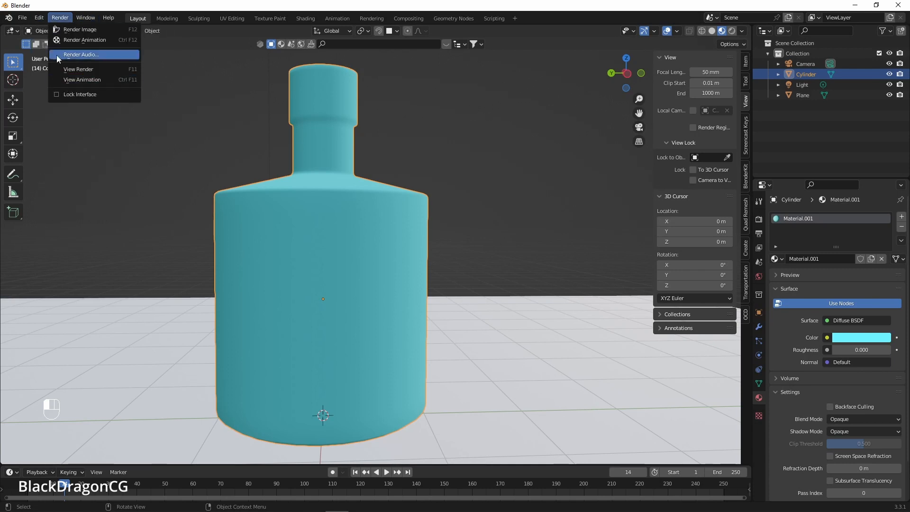
pyautogui.click(40, 18)
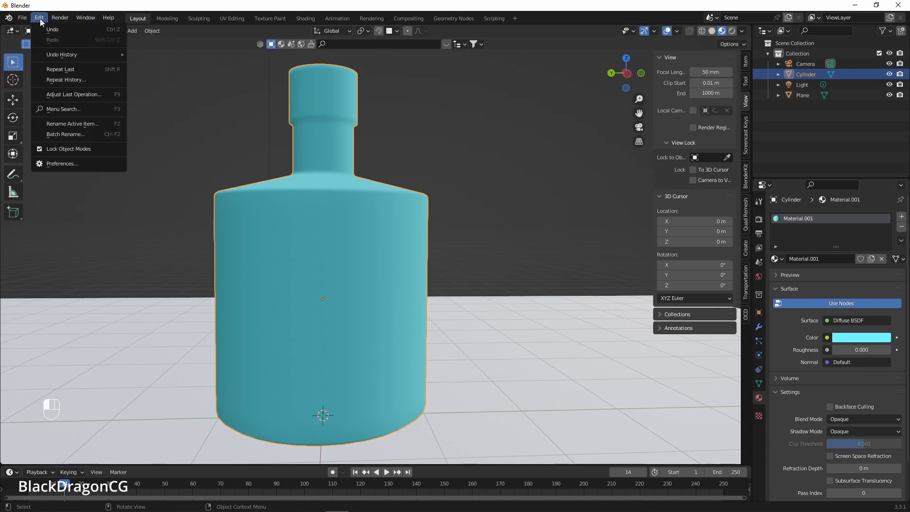
pyautogui.click(56, 165)
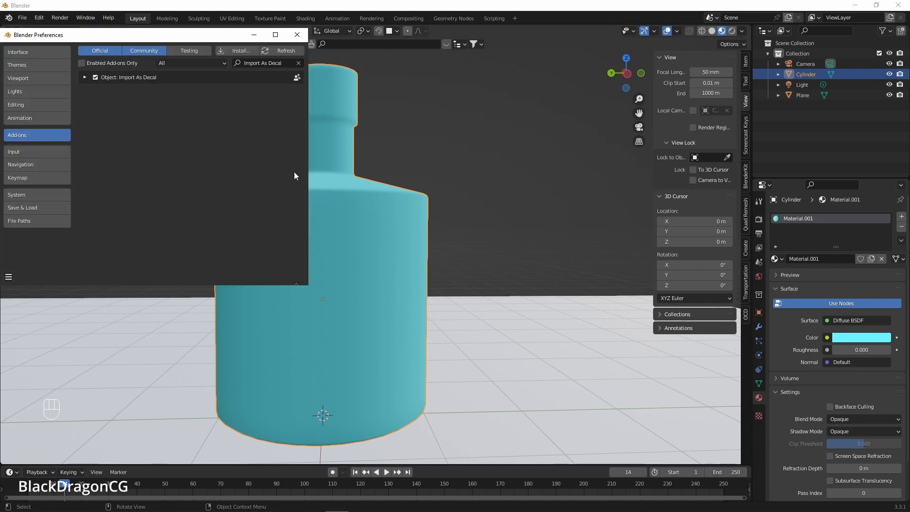
pyautogui.click(298, 63)
pyautogui.click(235, 50)
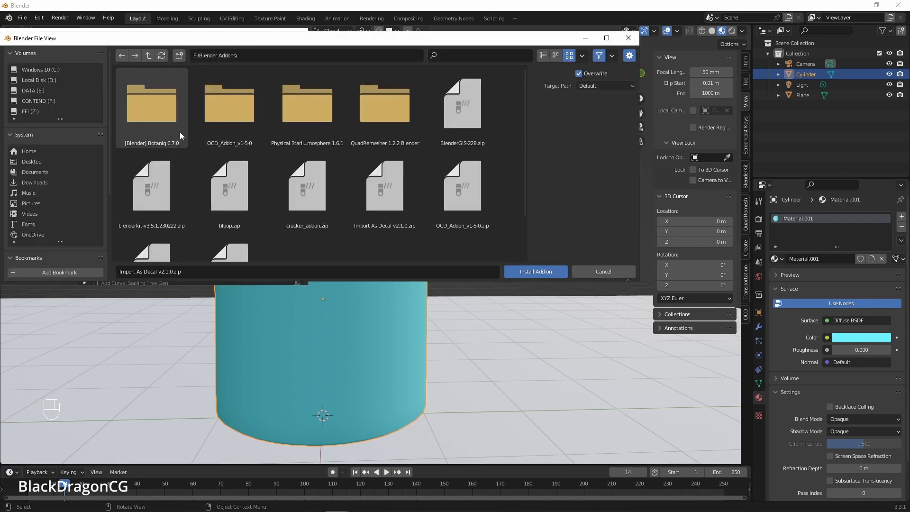
pyautogui.click(379, 209)
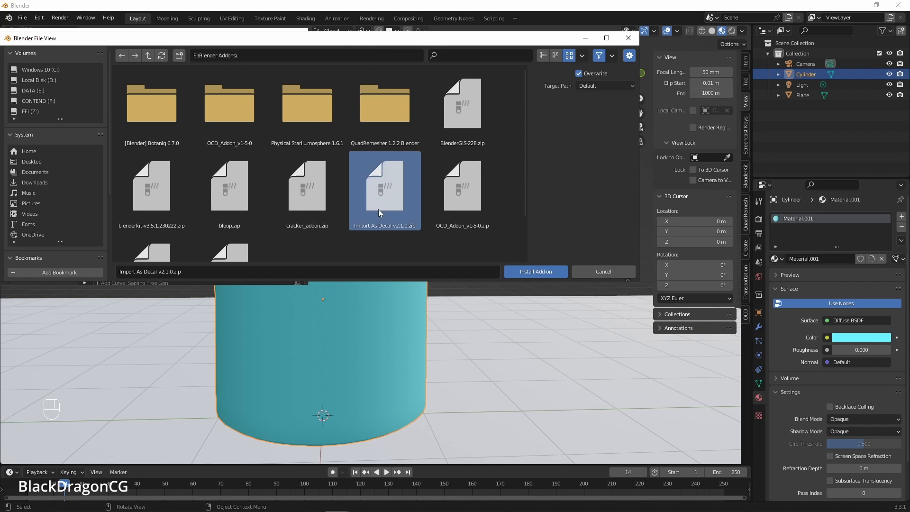
pyautogui.doubleClick(387, 184)
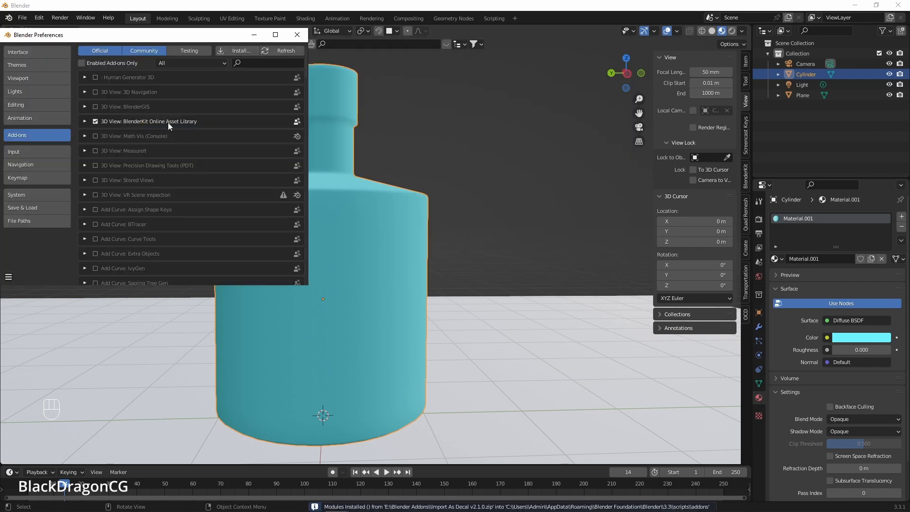
# Filter the add-ons by "DECA" to check Import As Decal, save the preferences and close them.
pyautogui.click(261, 63)
pyautogui.write('DECA')
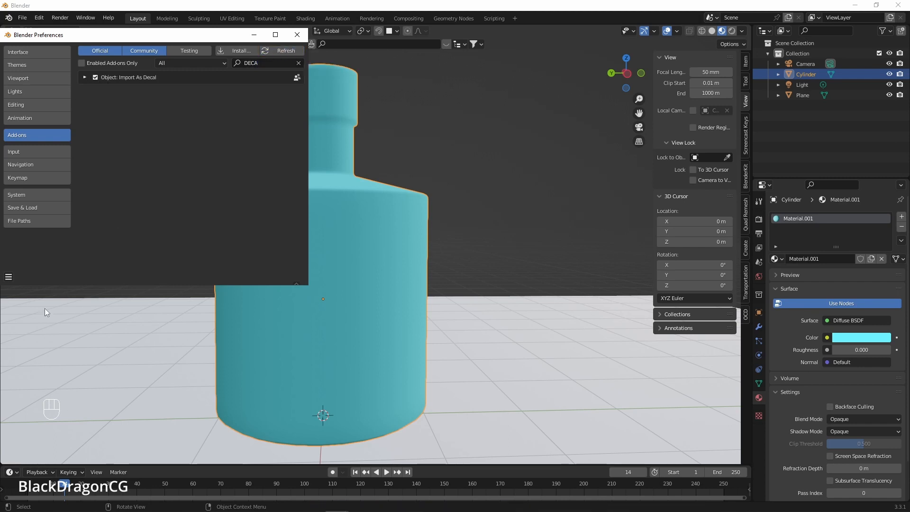
pyautogui.click(9, 277)
pyautogui.click(23, 250)
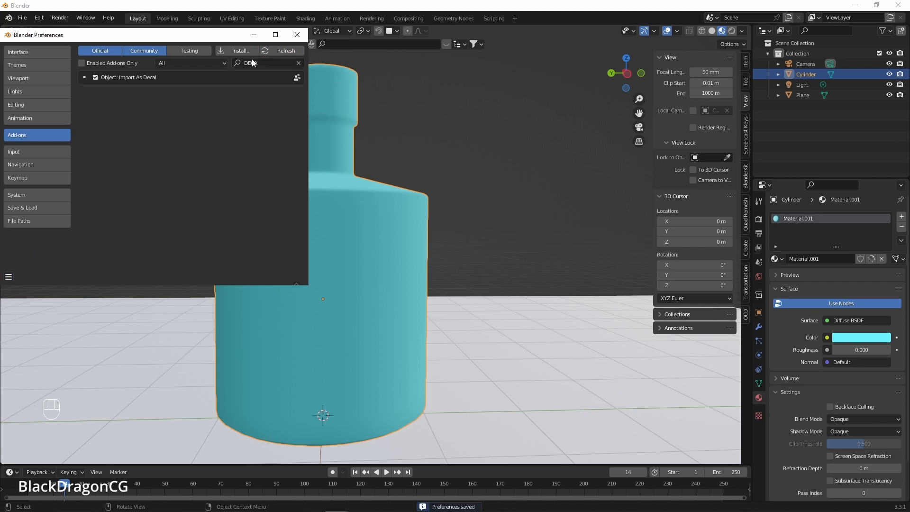
pyautogui.click(297, 35)
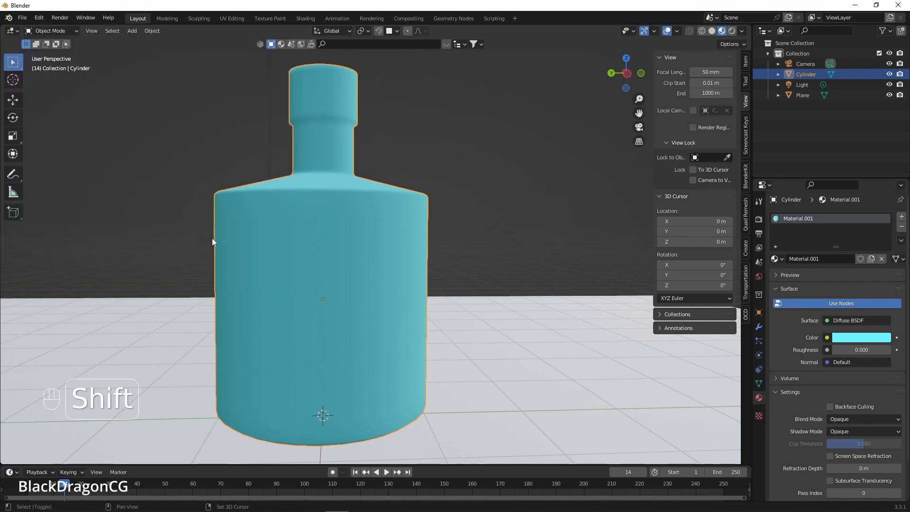
# Add the yellow chick picture from the Downloads folder to the bottle as an Image as Decal object.
pyautogui.hotkey('shift', 'a')
pyautogui.moveTo(212, 237)
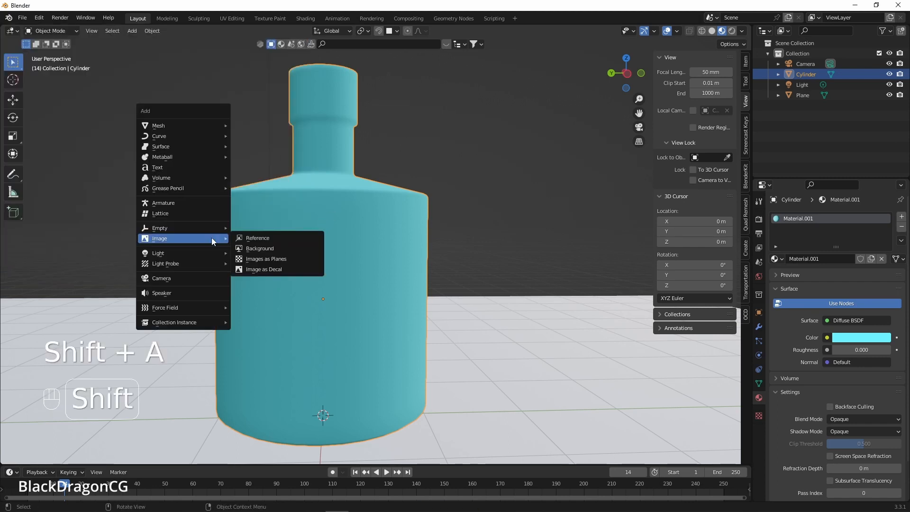
pyautogui.click(269, 269)
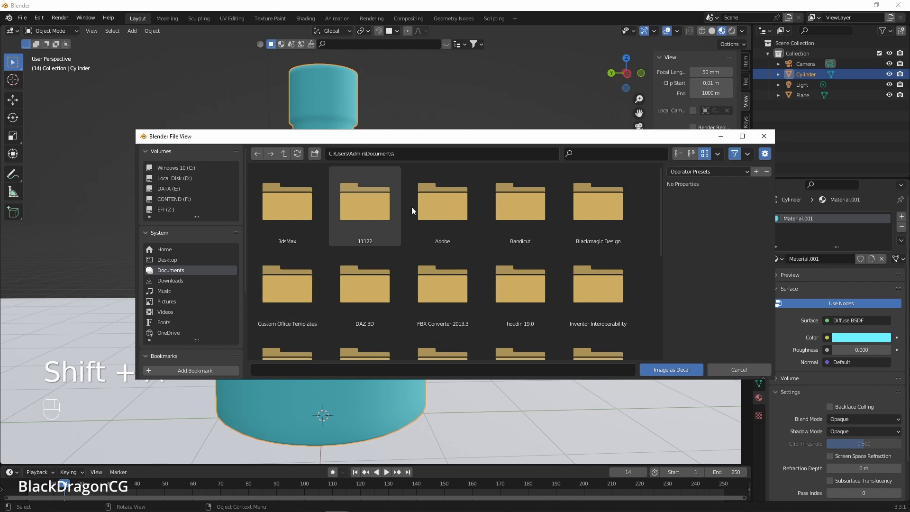
pyautogui.click(170, 280)
pyautogui.scroll(-3, 493, 260)
pyautogui.scroll(-10, 493, 260)
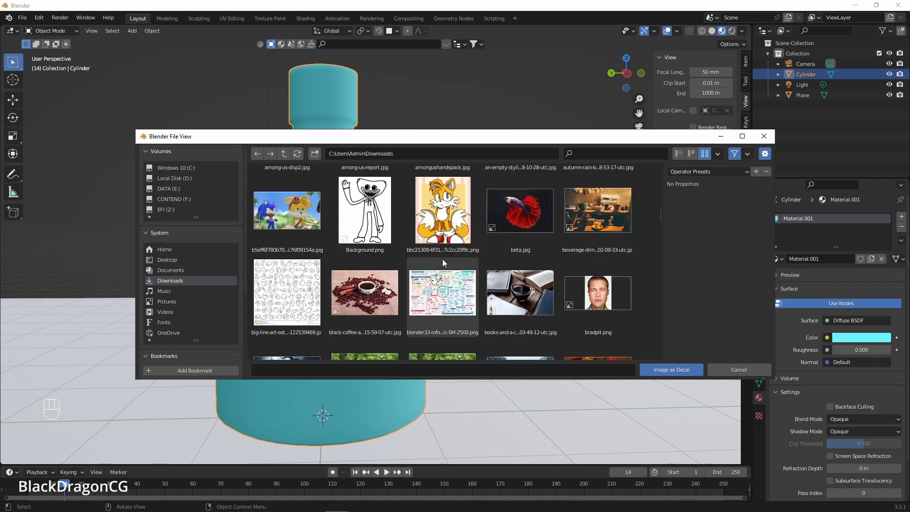
pyautogui.scroll(-15, 378, 282)
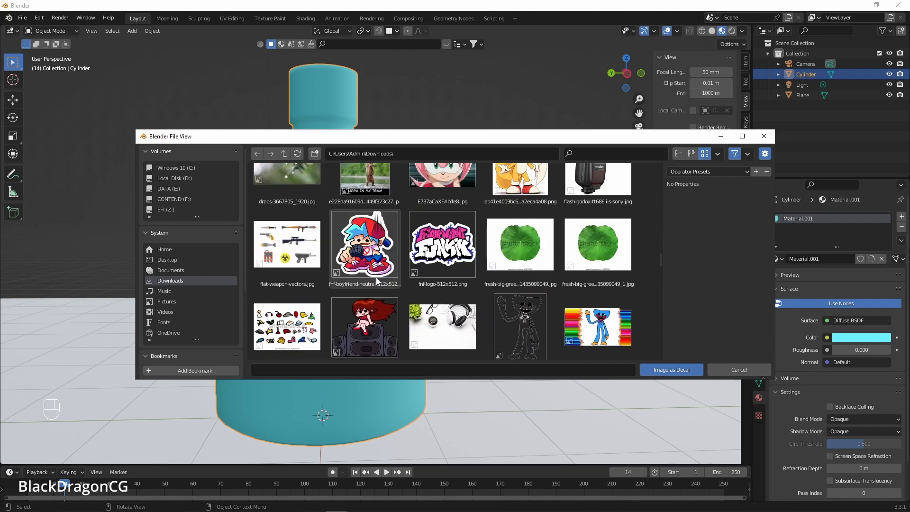
pyautogui.scroll(-2, 374, 282)
pyautogui.doubleClick(361, 243)
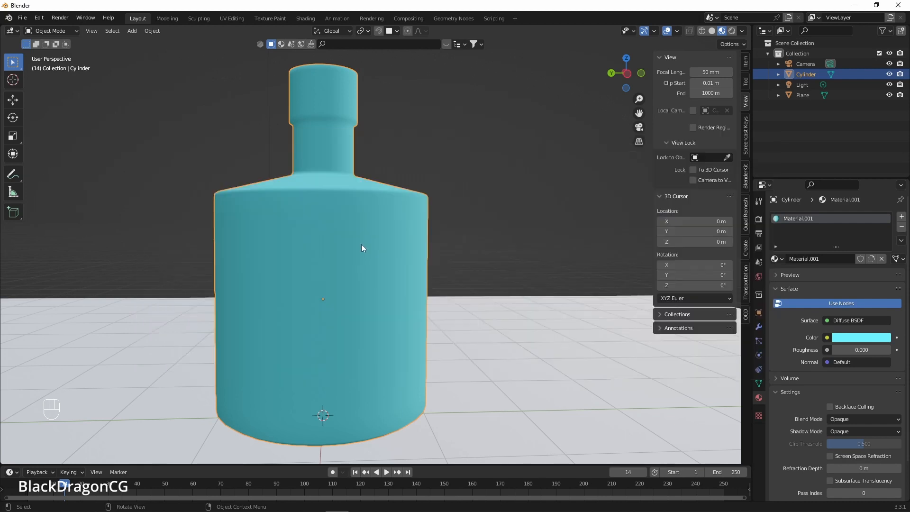
# Move the decal up about 1.1 m onto the front of the bottle's body.
pyautogui.scroll(-4, 332, 281)
pyautogui.scroll(3, 348, 360)
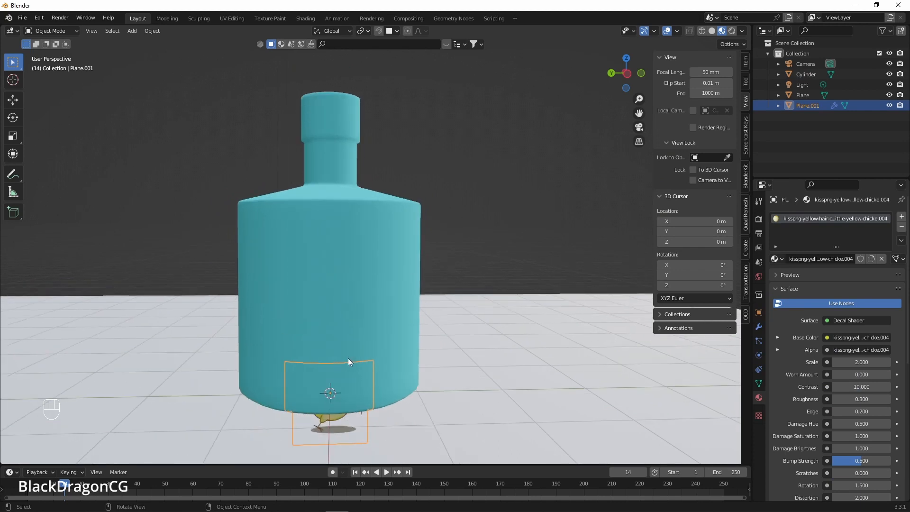
pyautogui.keyDown('shift'); pyautogui.moveTo(348, 372); pyautogui.dragTo(353, 345, button='middle'); pyautogui.keyUp('shift')
pyautogui.press('g')
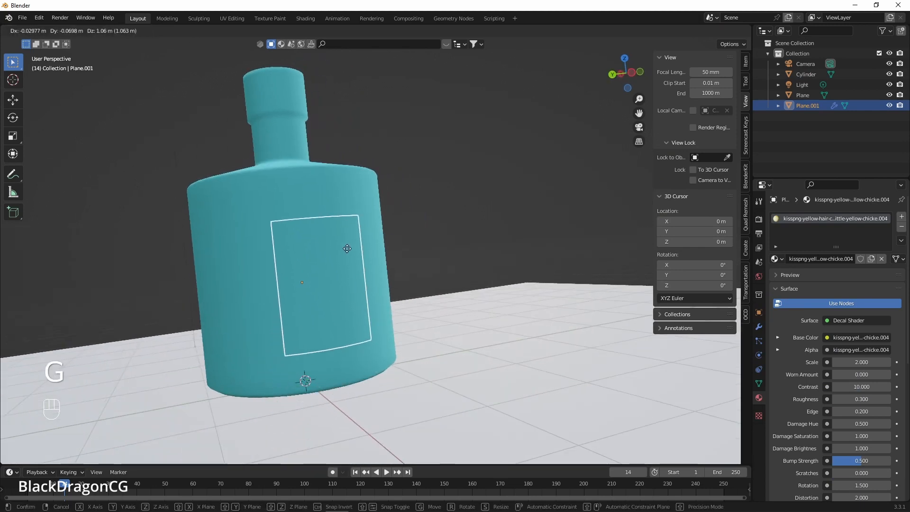
pyautogui.click(342, 242)
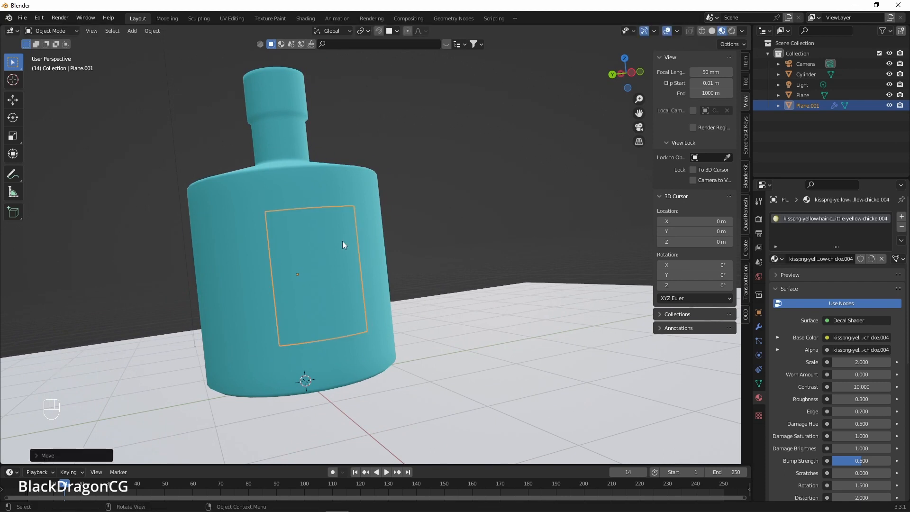
# In the left orthographic view, centre the decal on the bottle's body and enlarge it to a scale of about 1.36.
pyautogui.press('KP_1')
pyautogui.press('KP_3')
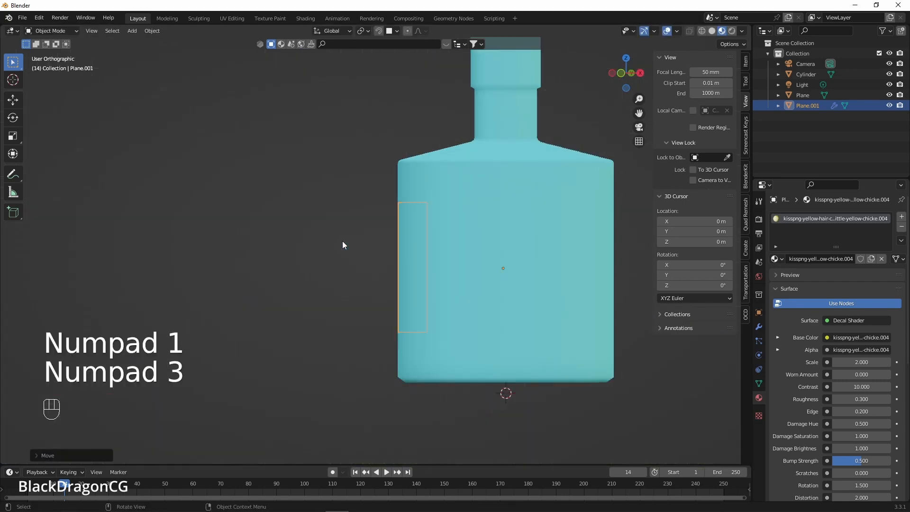
pyautogui.press('ctrl+KP_3')
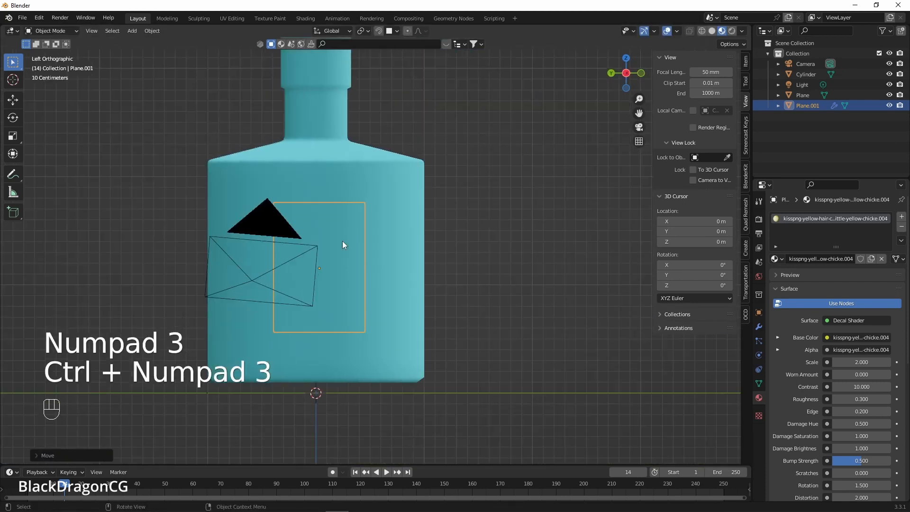
pyautogui.press('g')
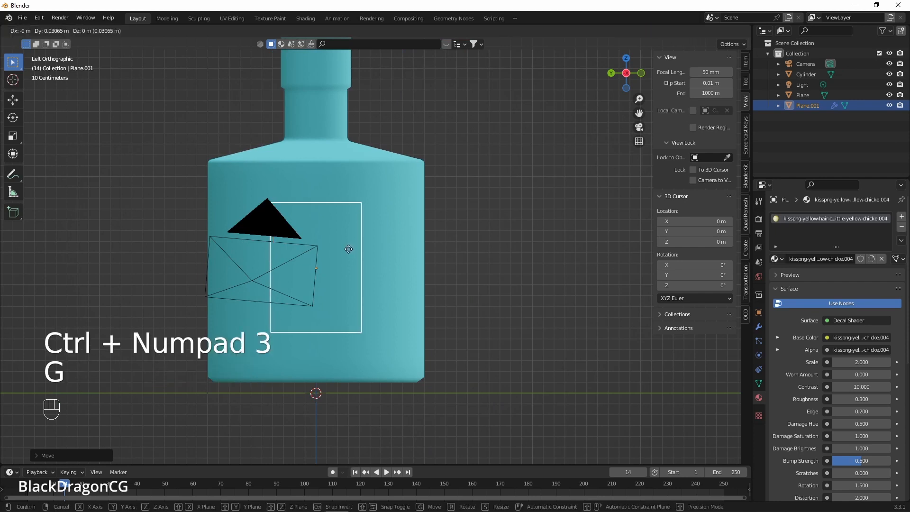
pyautogui.click(348, 251)
pyautogui.press('s')
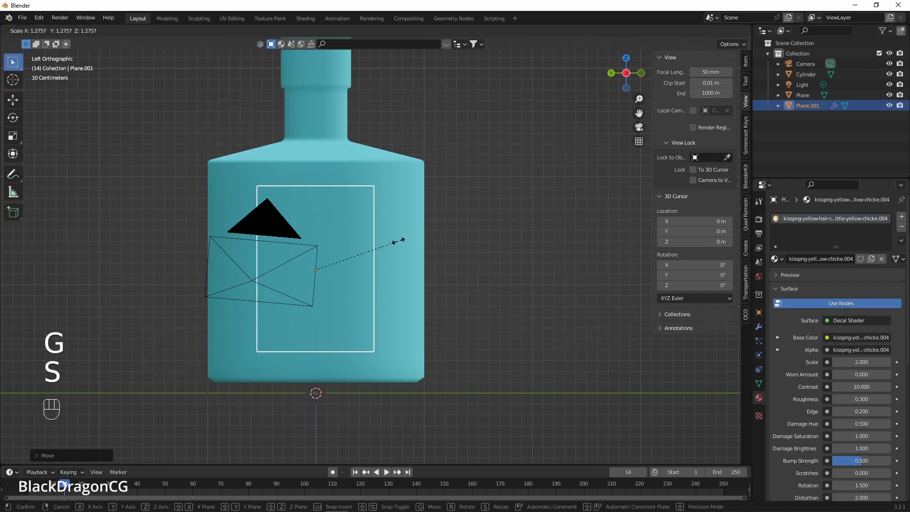
pyautogui.click(403, 240)
# Set the snap mode of the decal's Shrinkwrap modifier to Outside Surface.
pyautogui.scroll(2, 370, 257)
pyautogui.moveTo(368, 258); pyautogui.dragTo(363, 262, button='middle')
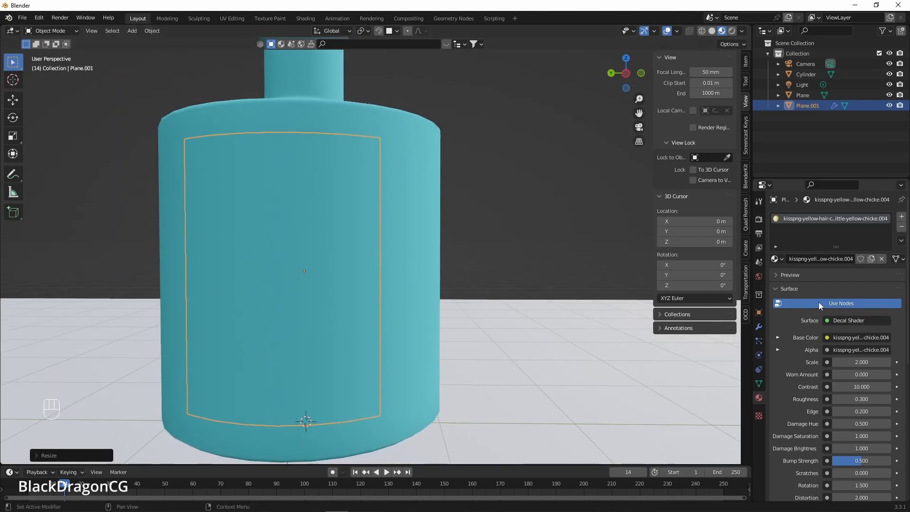
pyautogui.click(759, 327)
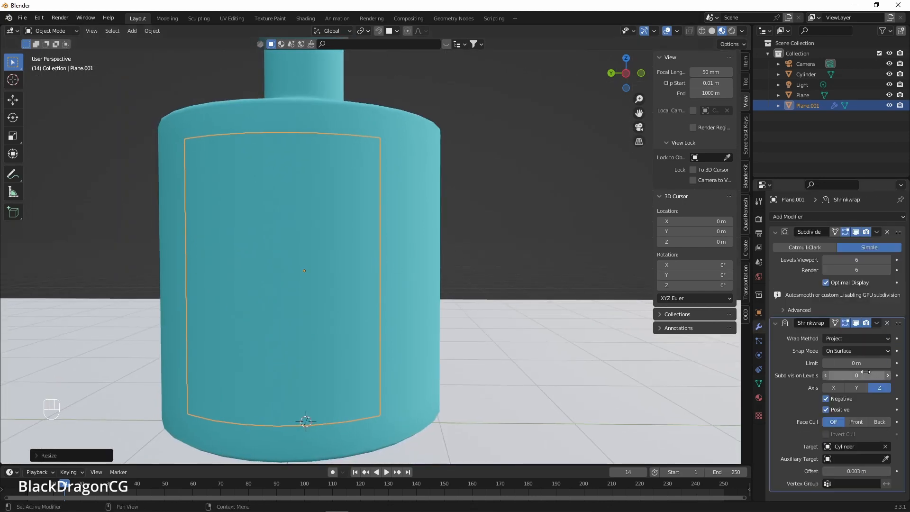
pyautogui.click(846, 351)
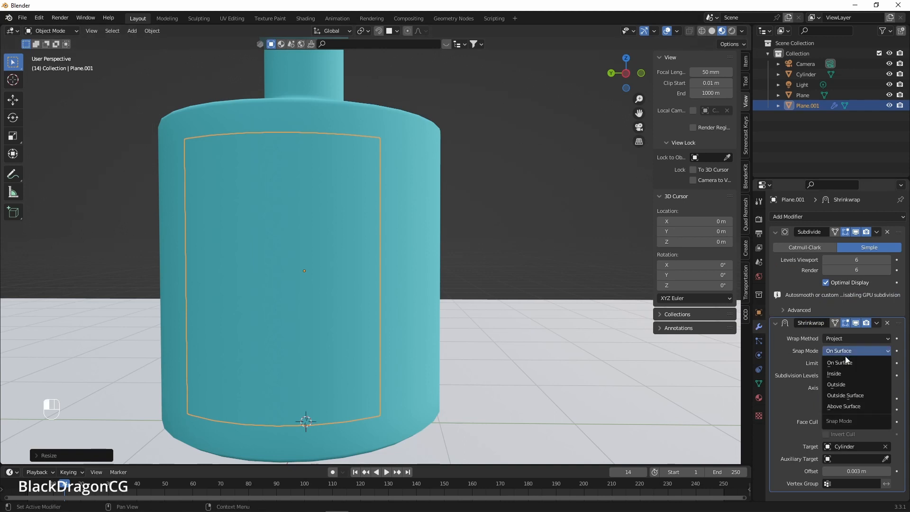
pyautogui.click(845, 395)
pyautogui.moveTo(391, 283); pyautogui.dragTo(404, 297, button='middle')
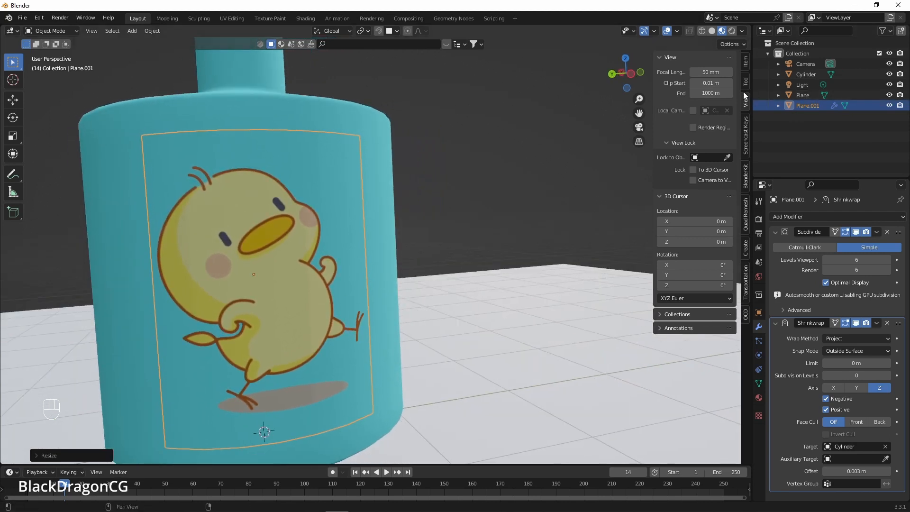
# Display the decal's adjustment settings and examine the chick artwork on the bottle up close.
pyautogui.click(745, 64)
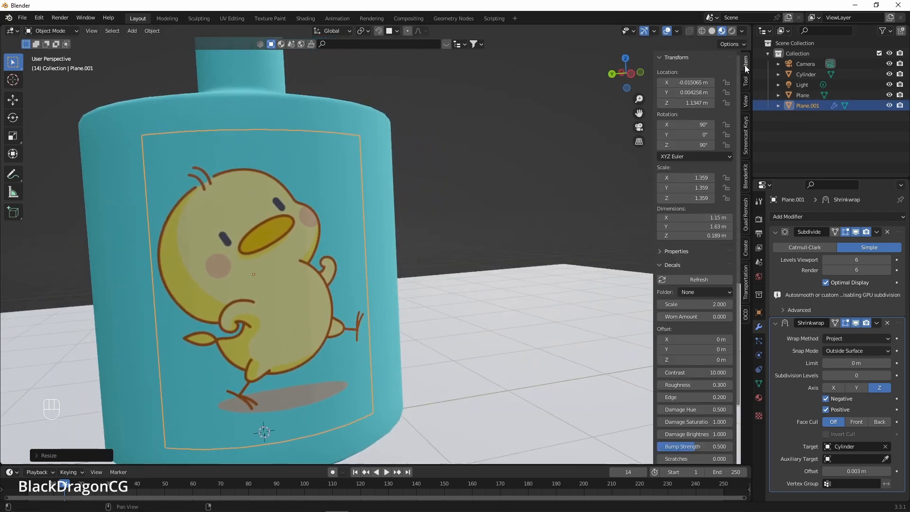
pyautogui.scroll(-5, 695, 284)
pyautogui.scroll(4, 300, 289)
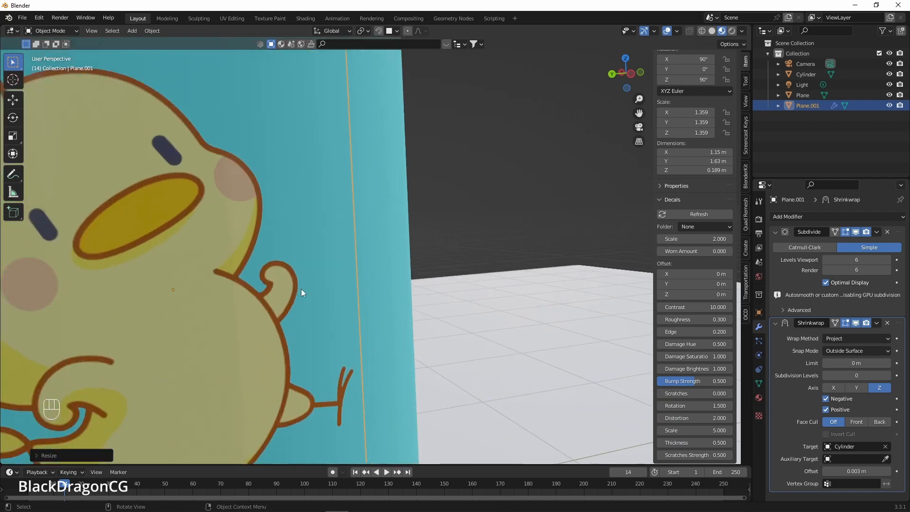
pyautogui.scroll(-3, 301, 289)
pyautogui.keyDown('shift'); pyautogui.moveTo(305, 305); pyautogui.dragTo(388, 281, button='middle'); pyautogui.keyUp('shift')
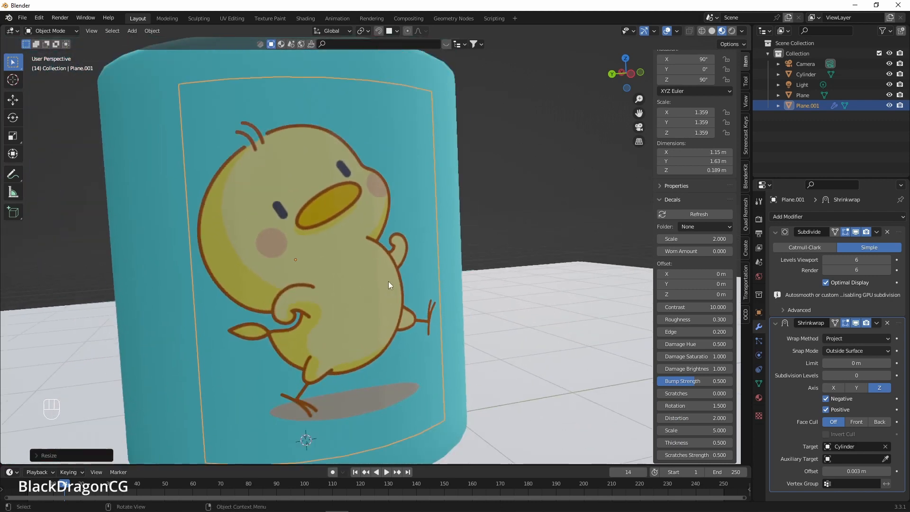
pyautogui.scroll(-2, 394, 281)
# Set the roughness of the bottle's cyan Diffuse BSDF material to about 0.07, keeping its shader nodes enabled.
pyautogui.click(414, 100)
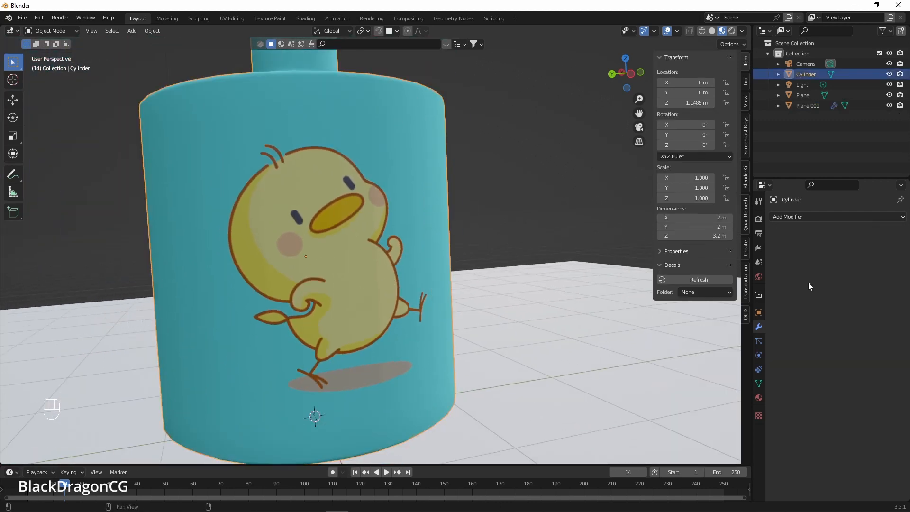
pyautogui.click(759, 396)
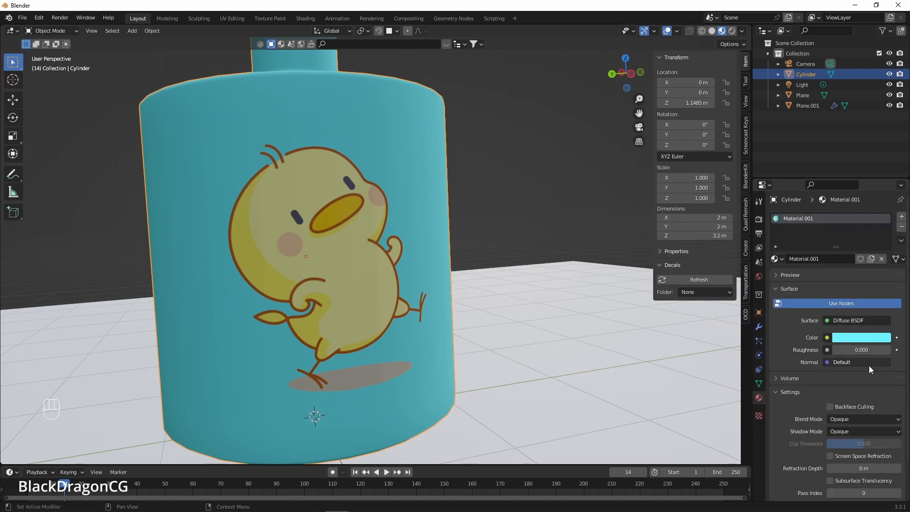
pyautogui.scroll(-2, 865, 357)
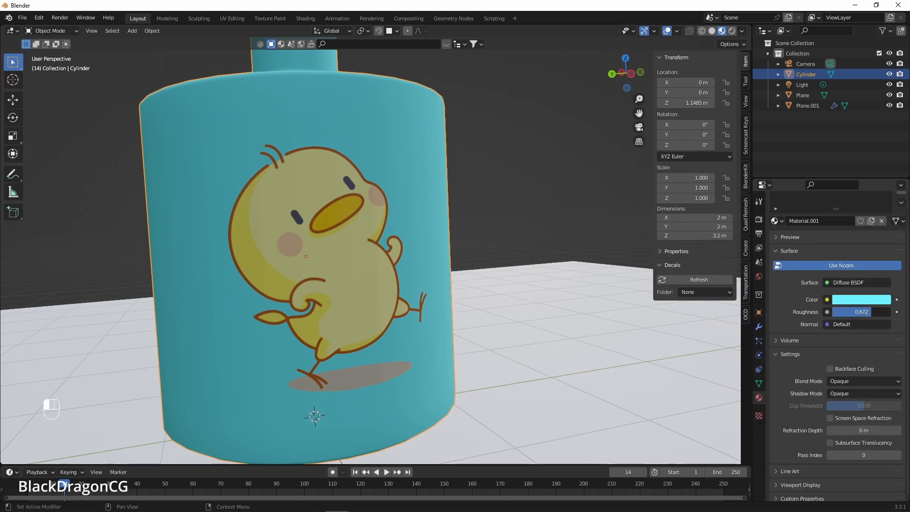
pyautogui.moveTo(871, 312); pyautogui.dragTo(891, 312)
pyautogui.moveTo(837, 312); pyautogui.dragTo(833, 312)
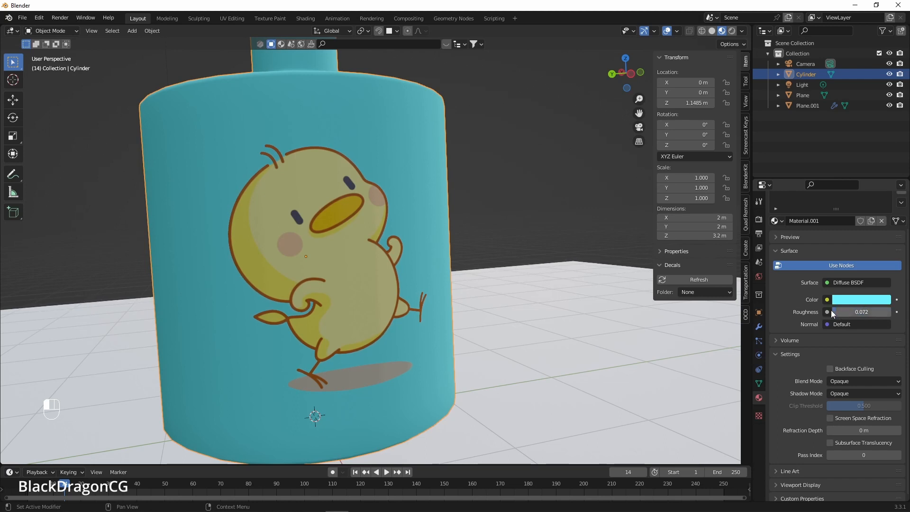
pyautogui.click(841, 264)
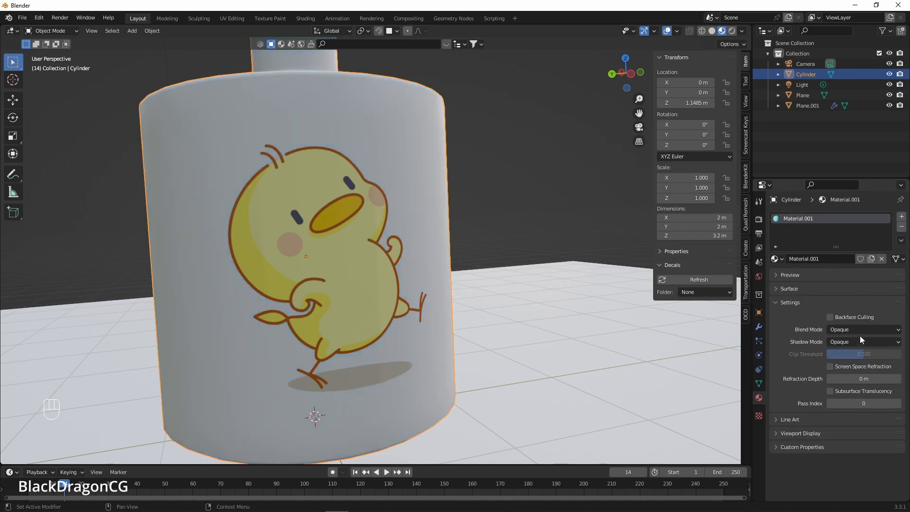
pyautogui.hotkey('ctrl', 'z')
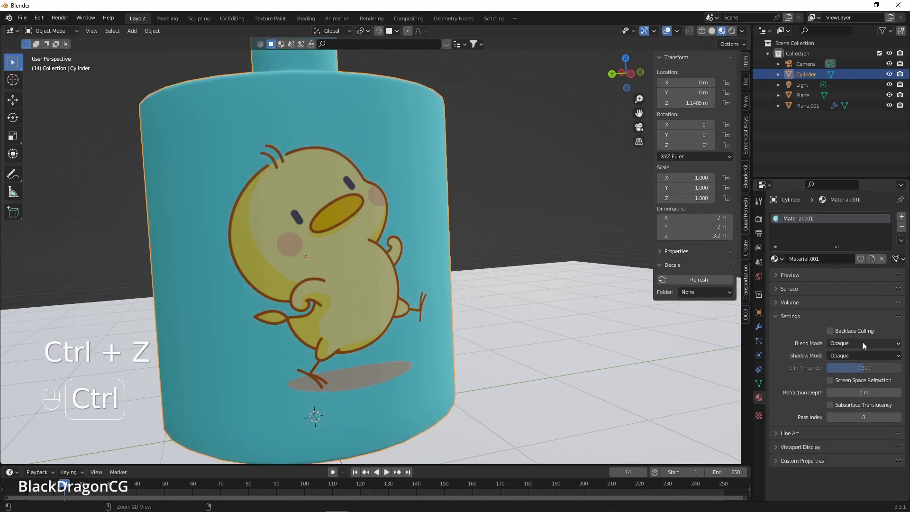
# Select the chick decal on the bottle and display its modifiers and decal adjustment settings.
pyautogui.click(326, 223)
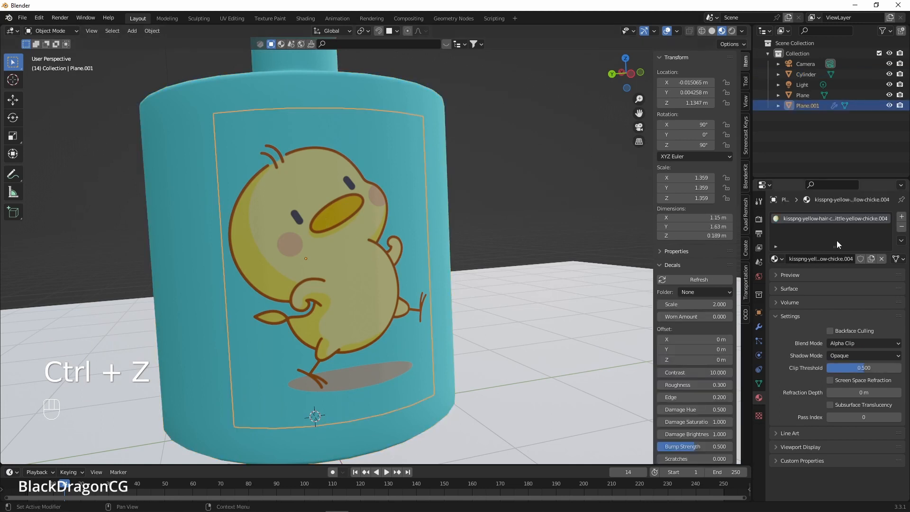
pyautogui.click(759, 328)
pyautogui.scroll(-2, 455, 276)
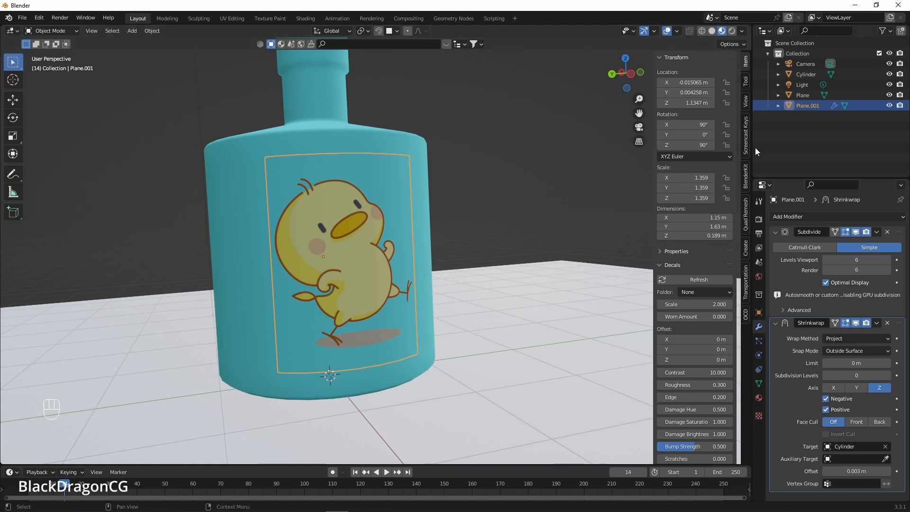
pyautogui.click(746, 99)
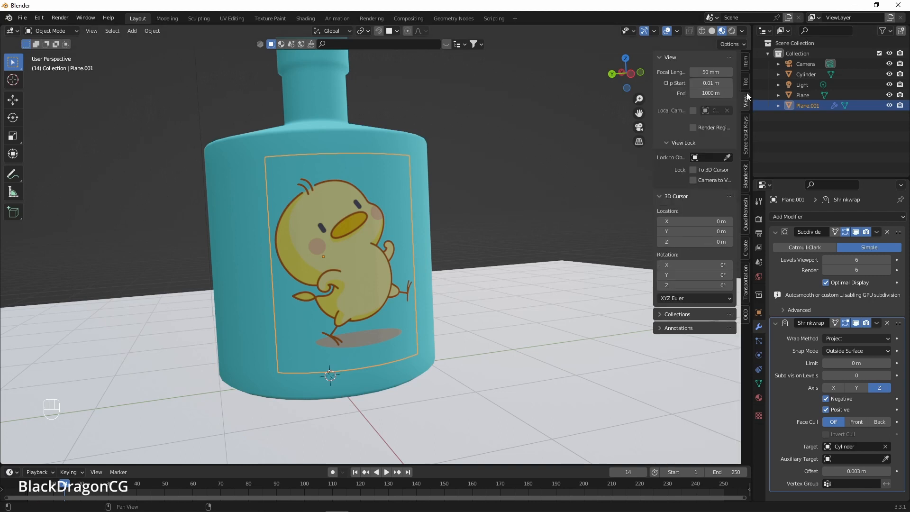
pyautogui.click(746, 62)
pyautogui.scroll(-2, 698, 303)
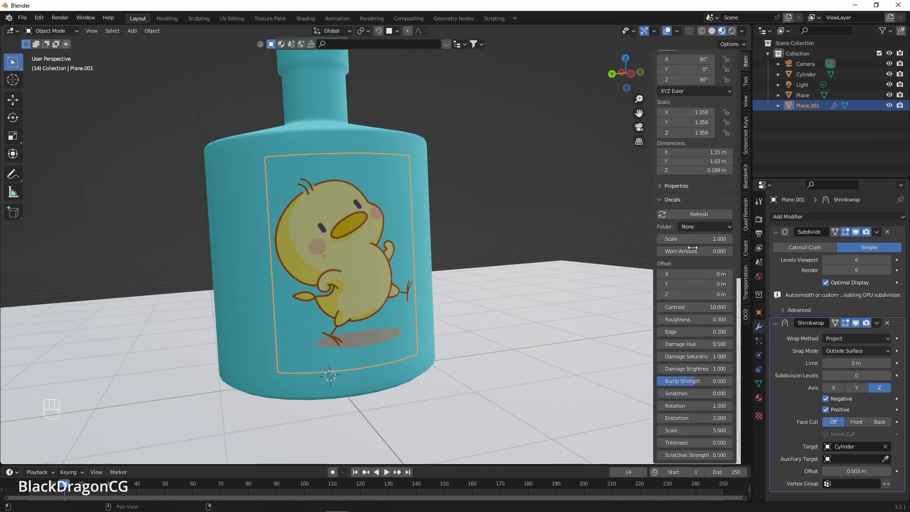
# Wear away part of the decal with a worn amount of 1.02, scale 1.93 and offsets X 0.4 m, Y -0.09 m, Z -0.03 m.
pyautogui.scroll(3, 457, 305)
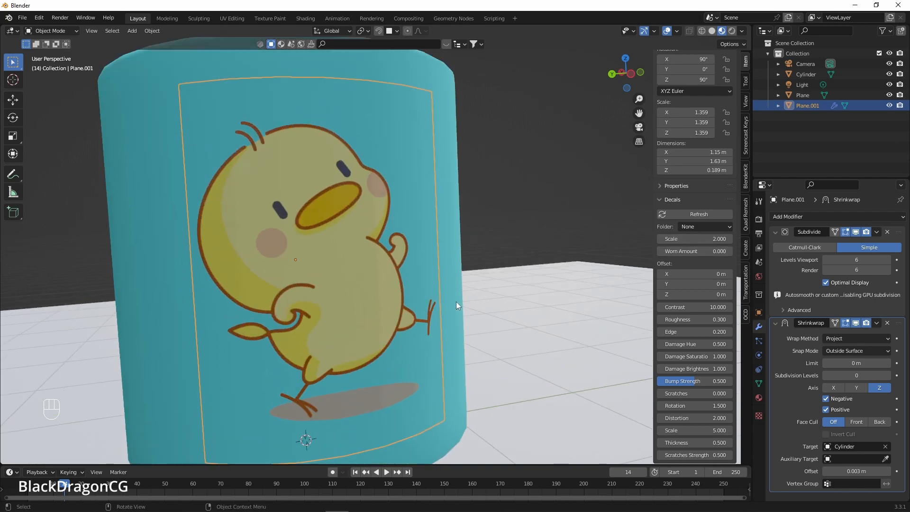
pyautogui.moveTo(716, 250)
pyautogui.mouseDown()
pyautogui.moveTo(725, 250)
pyautogui.moveTo(719, 274)
pyautogui.moveTo(706, 251)
pyautogui.moveTo(712, 274)
pyautogui.moveTo(695, 274)
pyautogui.moveTo(751, 284)
pyautogui.moveTo(718, 284)
pyautogui.moveTo(714, 274)
pyautogui.moveTo(726, 274)
pyautogui.moveTo(715, 251)
pyautogui.moveTo(706, 251)
pyautogui.moveTo(698, 274)
pyautogui.moveTo(717, 283)
pyautogui.moveTo(705, 284)
pyautogui.moveTo(710, 239)
pyautogui.moveTo(694, 239)
pyautogui.moveTo(703, 239)
pyautogui.mouseUp()
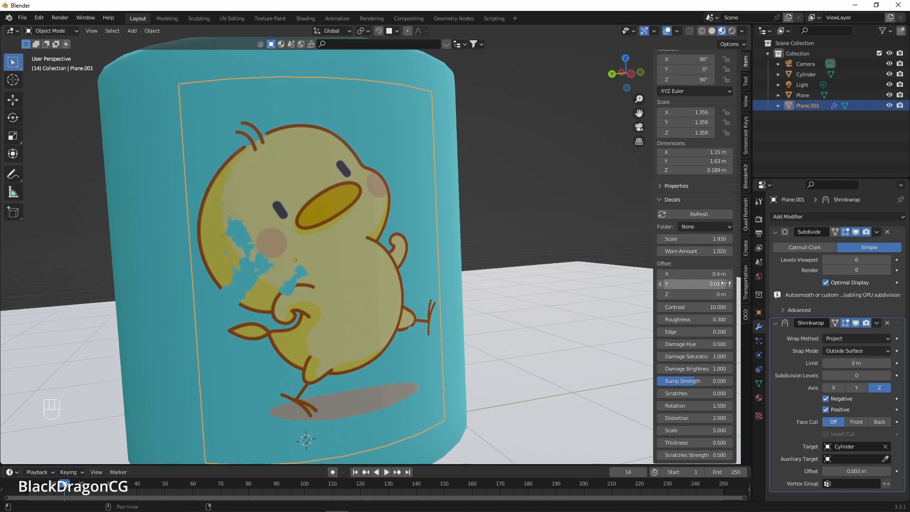
pyautogui.keyDown('shift'); pyautogui.moveTo(716, 284); pyautogui.dragTo(698, 295); pyautogui.keyUp('shift')
# Set the decal's edge value to 0.7 to roughen the area around the worn patches.
pyautogui.scroll(1, 374, 273)
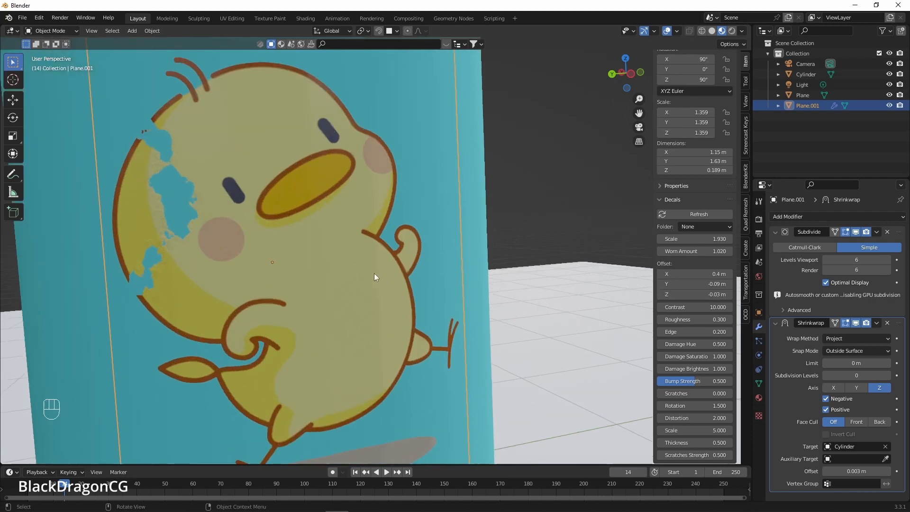
pyautogui.scroll(2, 158, 198)
pyautogui.scroll(-1, 159, 200)
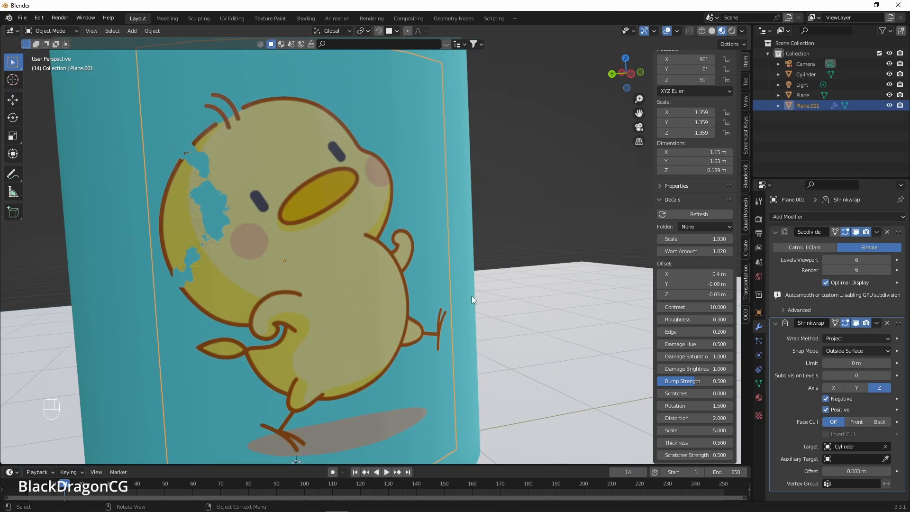
pyautogui.moveTo(695, 332); pyautogui.dragTo(713, 332)
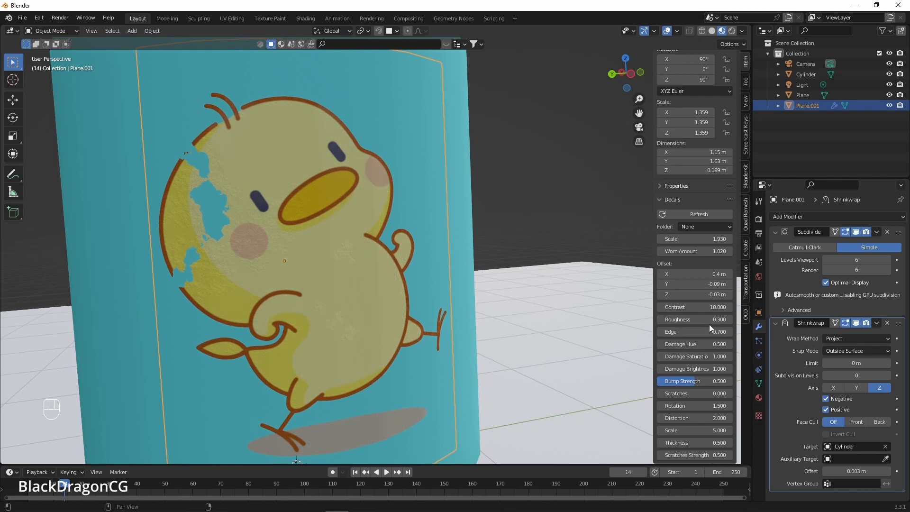
# Tint the decal's damaged area with a damage hue of 0.52 and a damage saturation of 0.6.
pyautogui.scroll(2, 277, 266)
pyautogui.scroll(1, 277, 262)
pyautogui.keyDown('shift'); pyautogui.moveTo(300, 285); pyautogui.dragTo(528, 334, button='middle'); pyautogui.keyUp('shift')
pyautogui.keyDown('shift'); pyautogui.moveTo(697, 344); pyautogui.dragTo(716, 344); pyautogui.keyUp('shift')
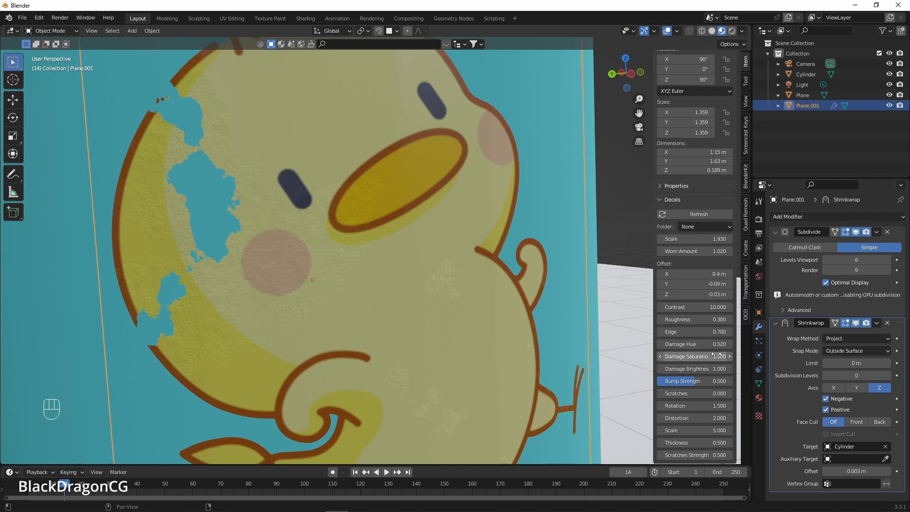
pyautogui.moveTo(718, 356)
pyautogui.mouseDown()
pyautogui.moveTo(694, 356)
pyautogui.moveTo(719, 356)
pyautogui.moveTo(706, 356)
pyautogui.mouseUp()
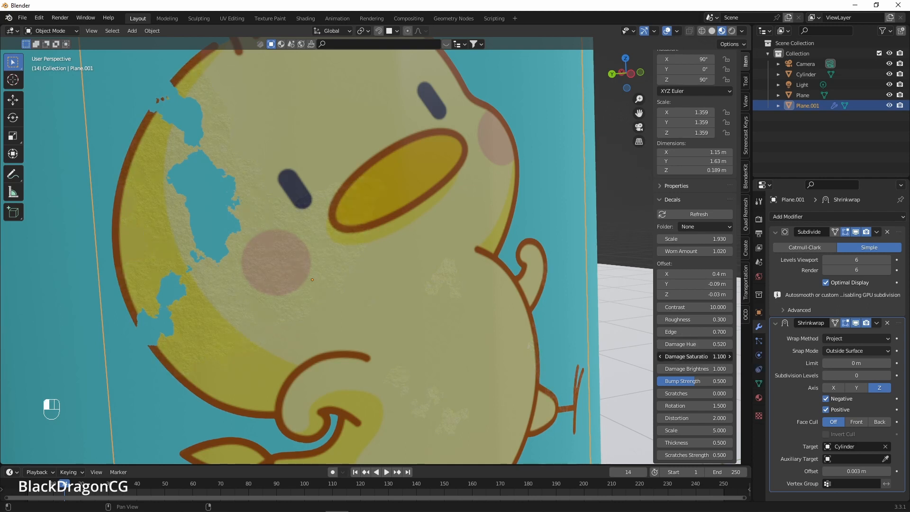
# Scratch the decal with scratches 3.71, rotation 7.6, distortion -2.9 and scratch scale 6.3, and set the bump strength to 0.549.
pyautogui.scroll(-3, 437, 243)
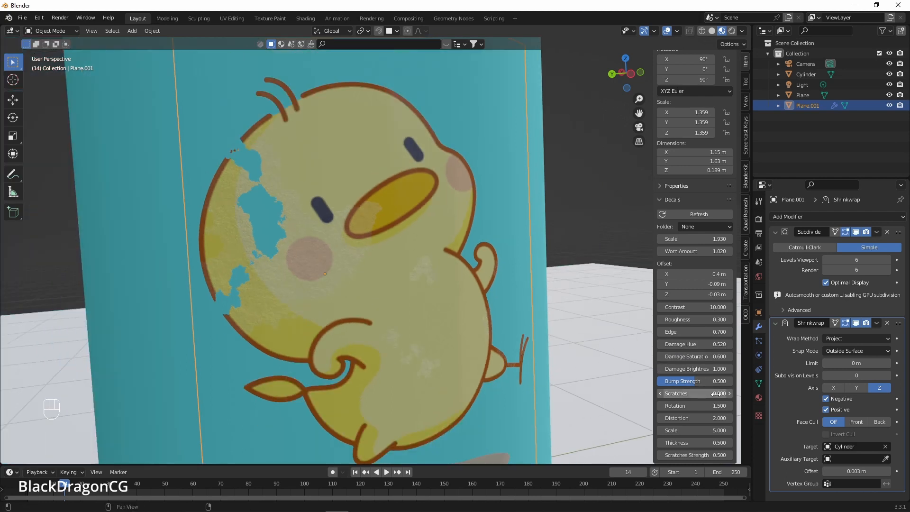
pyautogui.moveTo(715, 394)
pyautogui.keyDown('shift'); pyautogui.mouseDown()
pyautogui.moveTo(712, 406)
pyautogui.moveTo(704, 393)
pyautogui.moveTo(711, 418)
pyautogui.moveTo(704, 418)
pyautogui.moveTo(703, 393)
pyautogui.moveTo(716, 416)
pyautogui.mouseUp(); pyautogui.keyUp('shift')
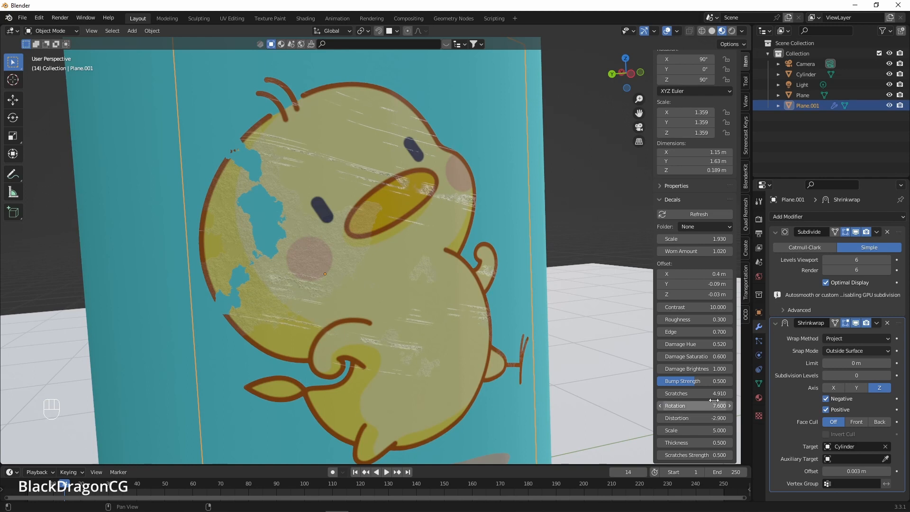
pyautogui.moveTo(695, 381); pyautogui.dragTo(681, 393)
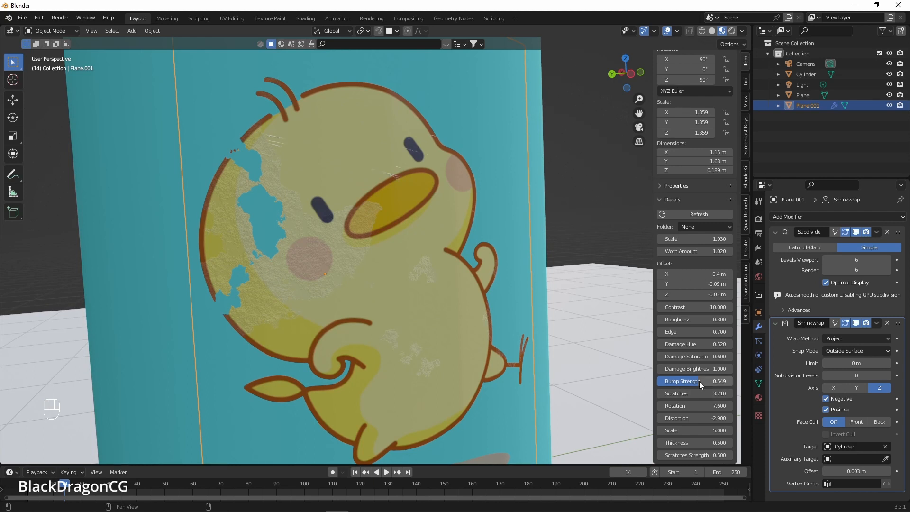
pyautogui.moveTo(711, 429); pyautogui.dragTo(717, 429)
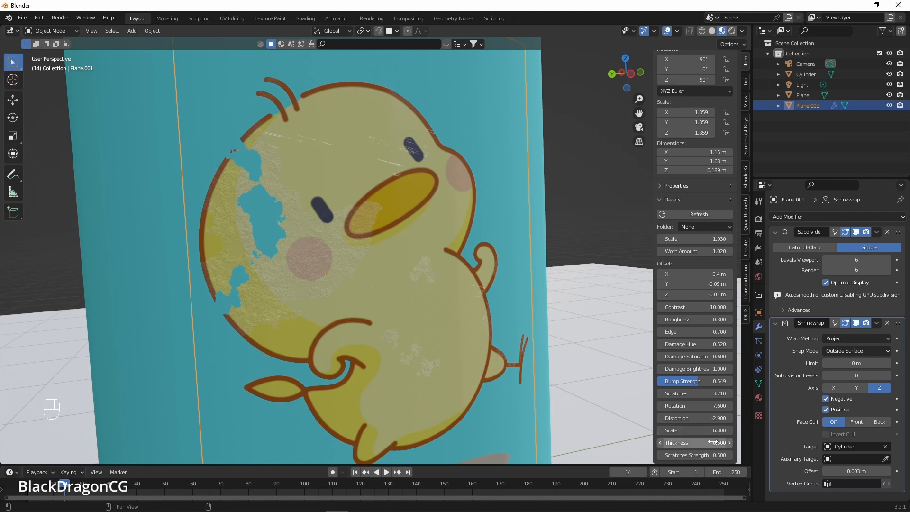
pyautogui.moveTo(717, 444)
pyautogui.mouseDown()
pyautogui.moveTo(733, 444)
pyautogui.moveTo(718, 443)
pyautogui.mouseUp()
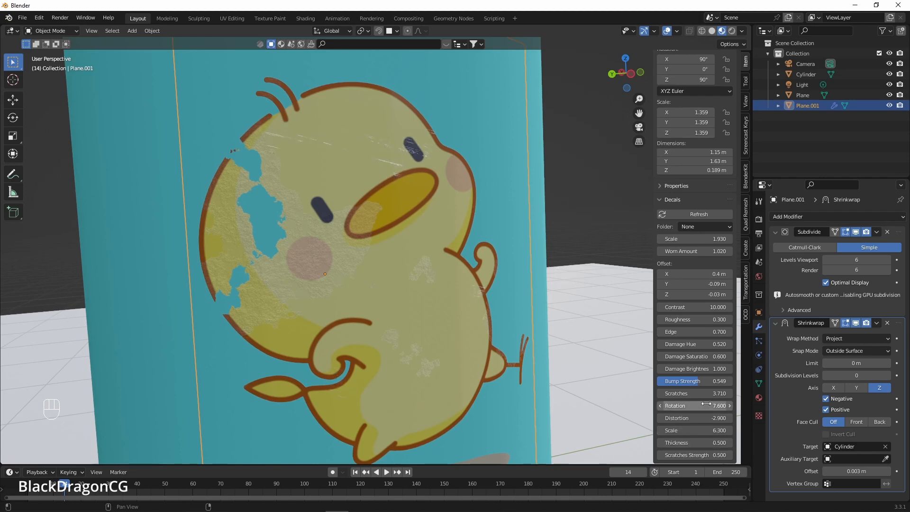
# Examine the worn, scratched decal on the bottle up close and from several angles, ending in the camera view.
pyautogui.scroll(-7, 349, 227)
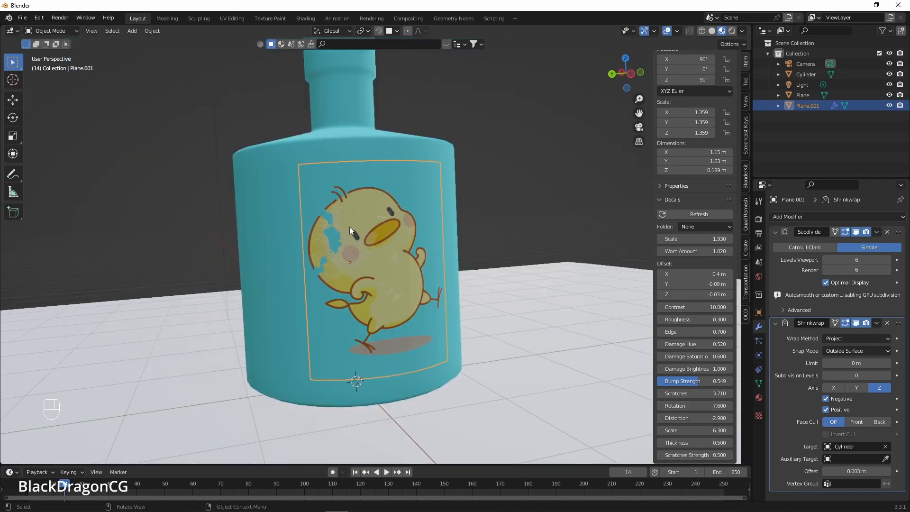
pyautogui.scroll(5, 401, 274)
pyautogui.moveTo(425, 329); pyautogui.dragTo(200, 309, button='middle')
pyautogui.scroll(5, 398, 283)
pyautogui.scroll(-3, 429, 310)
pyautogui.scroll(-5, 460, 329)
pyautogui.scroll(4, 403, 279)
pyautogui.scroll(-2, 416, 247)
pyautogui.scroll(1, 419, 229)
pyautogui.moveTo(395, 317); pyautogui.dragTo(417, 308, button='middle')
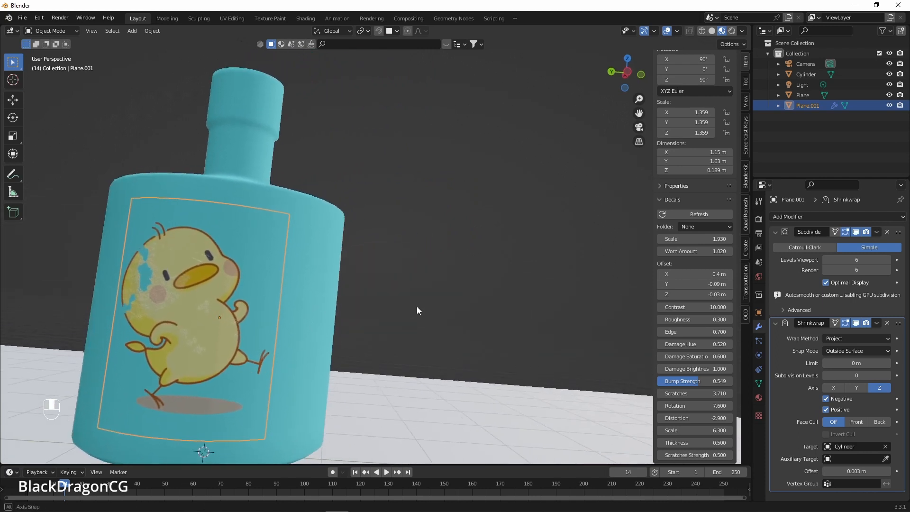
pyautogui.keyDown('shift'); pyautogui.moveTo(377, 335); pyautogui.dragTo(502, 256, button='middle'); pyautogui.keyUp('shift')
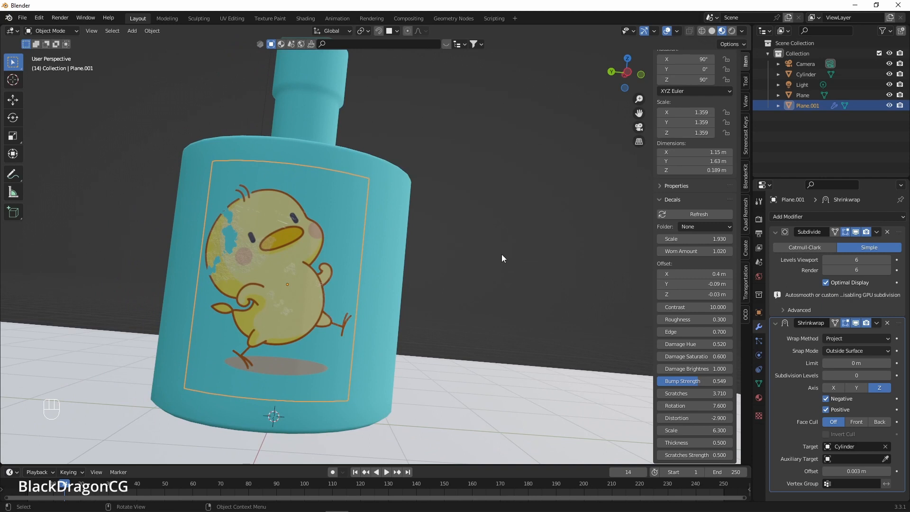
pyautogui.press('KP_0')
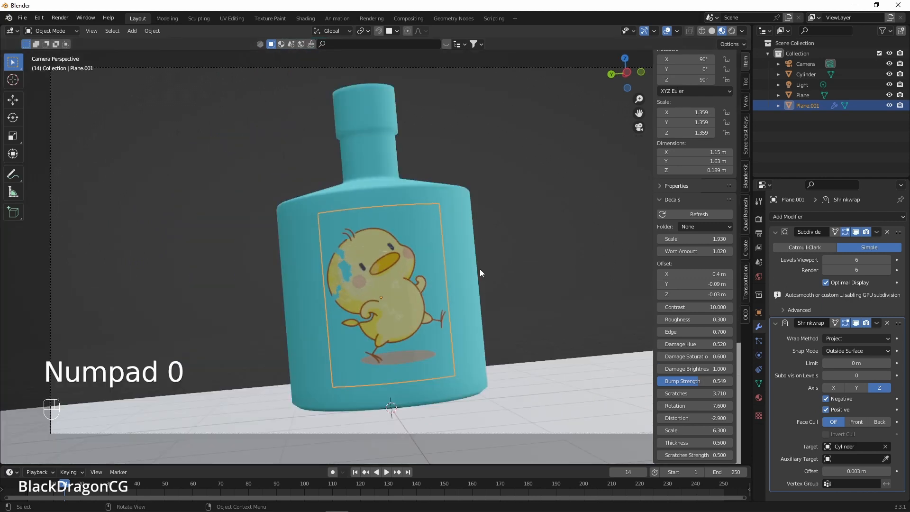